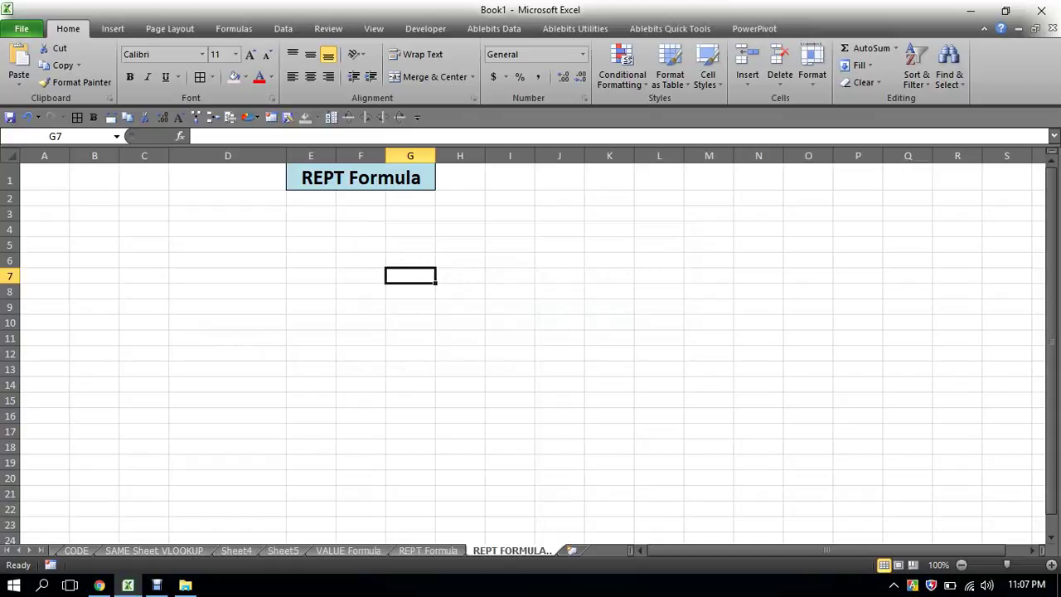
Select cell E4 directly below the merged 'REPT Formula' header
click(311, 229)
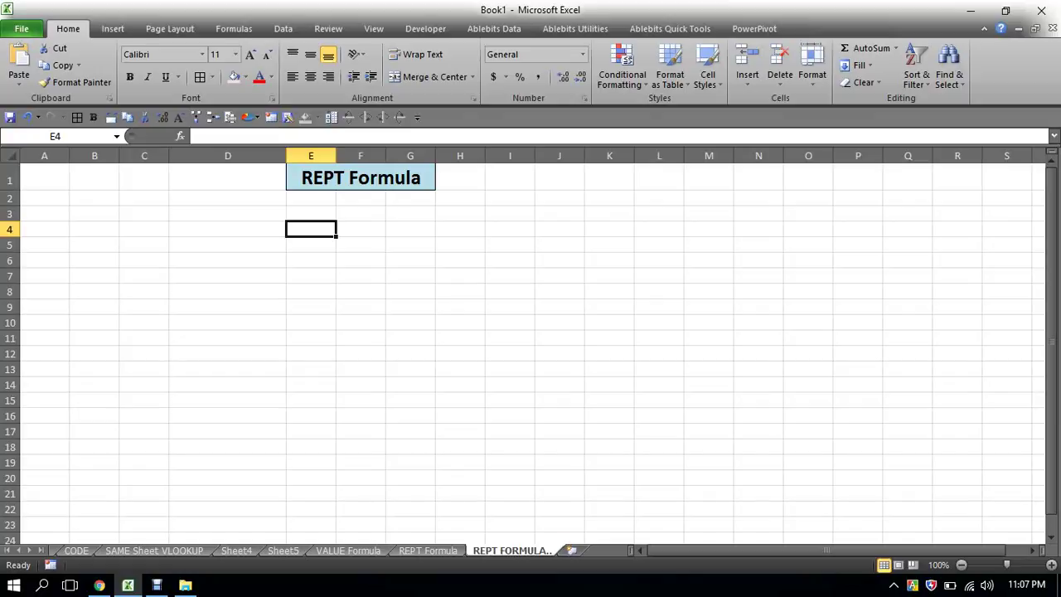
Enter =REPT("Bee",5) in E4, choosing REPT from the autocomplete list
text(=)
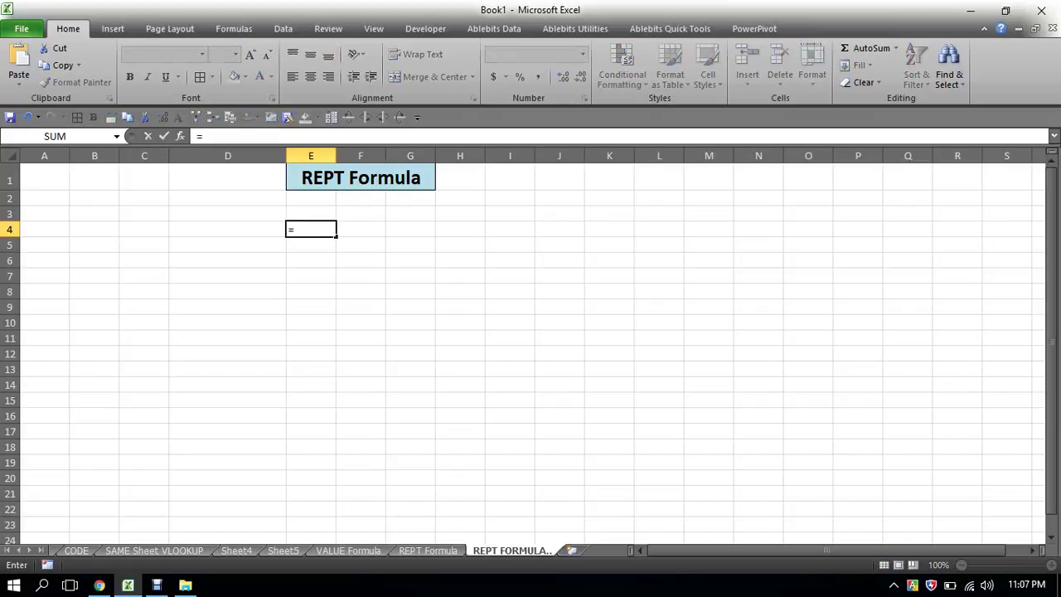
text(rep)
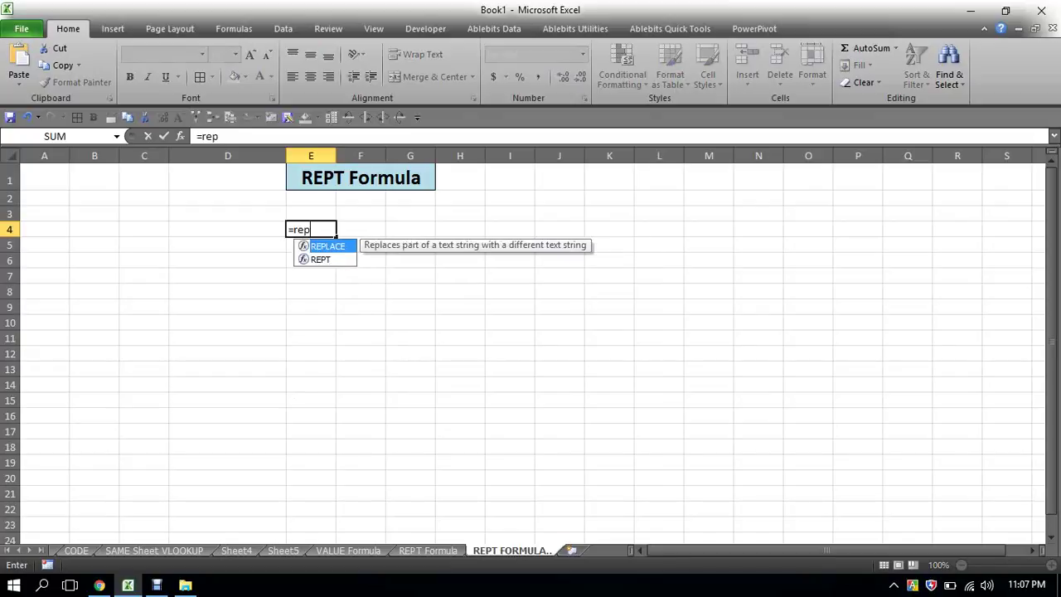
key(Down)
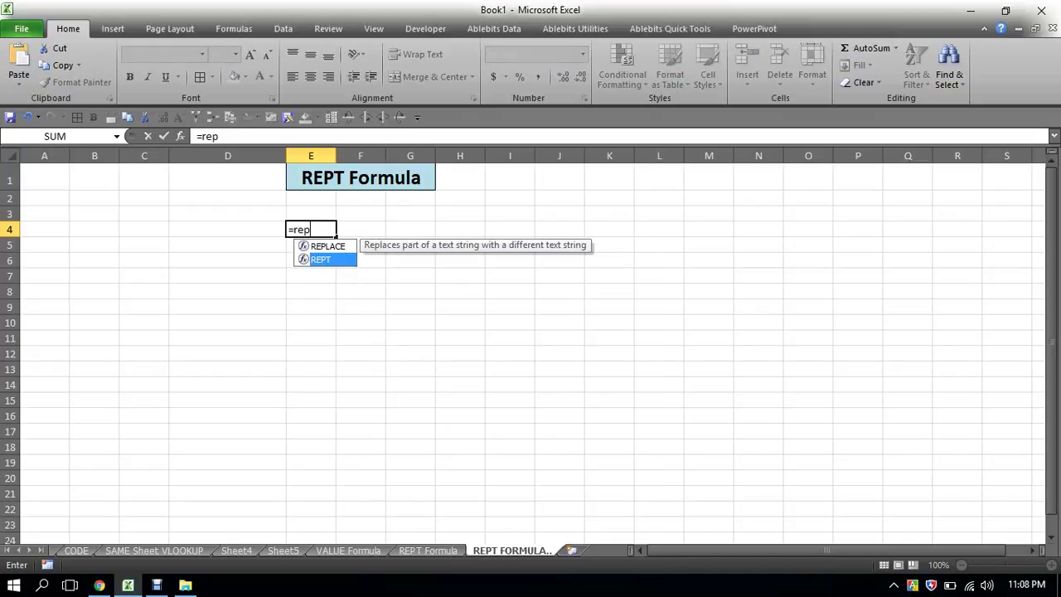
key(Tab)
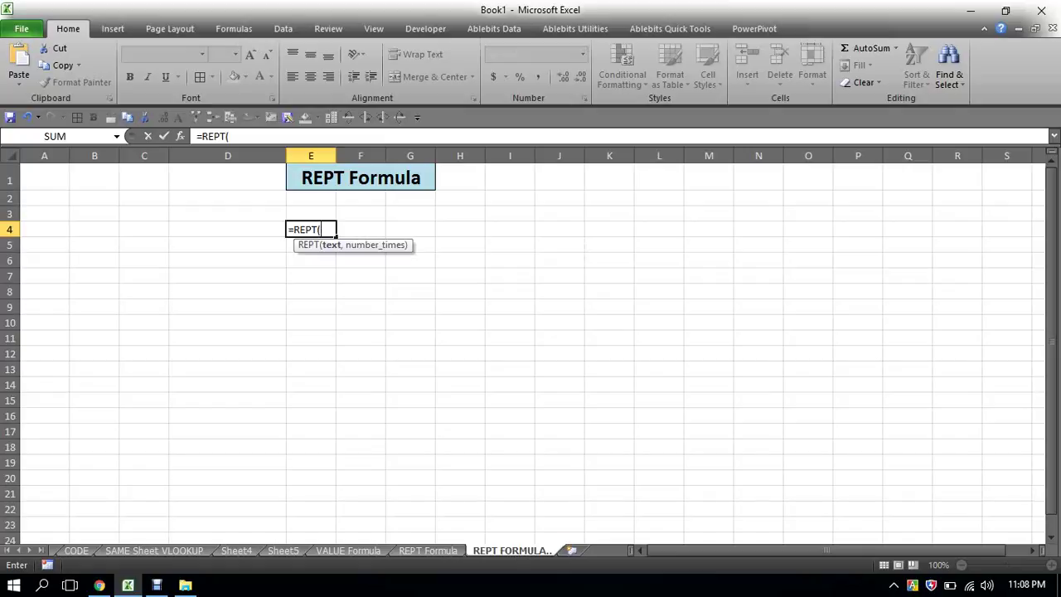
text(")
text(Bee)
text(")
text(,)
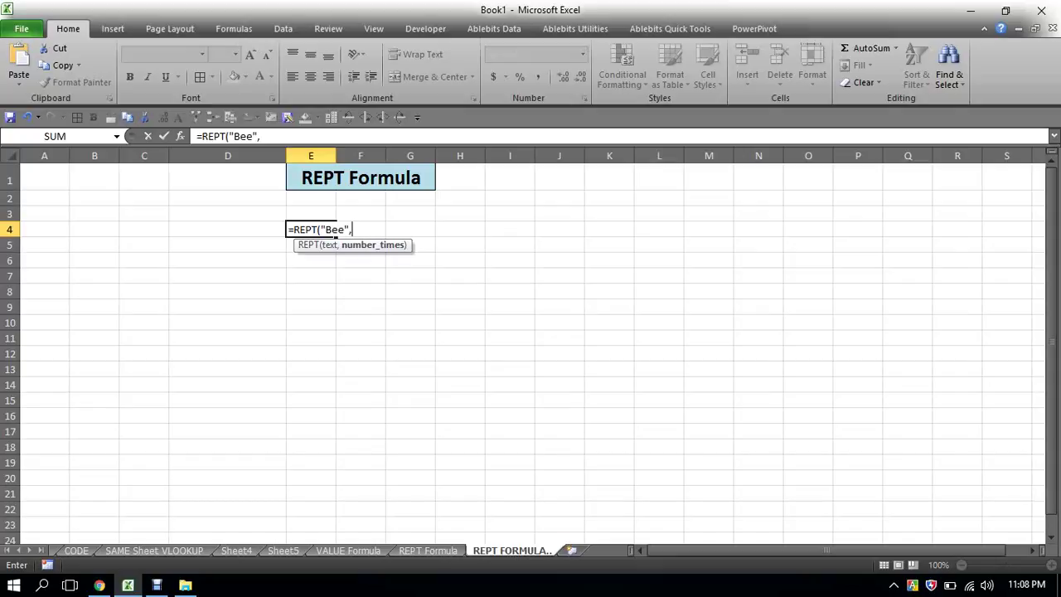
text(5)
text())
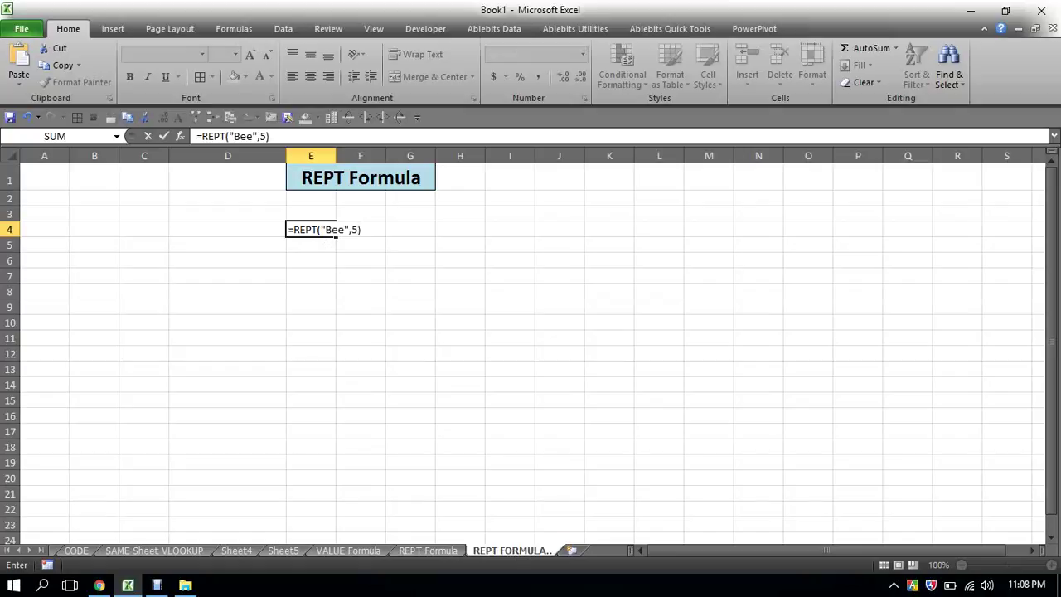
key(Return)
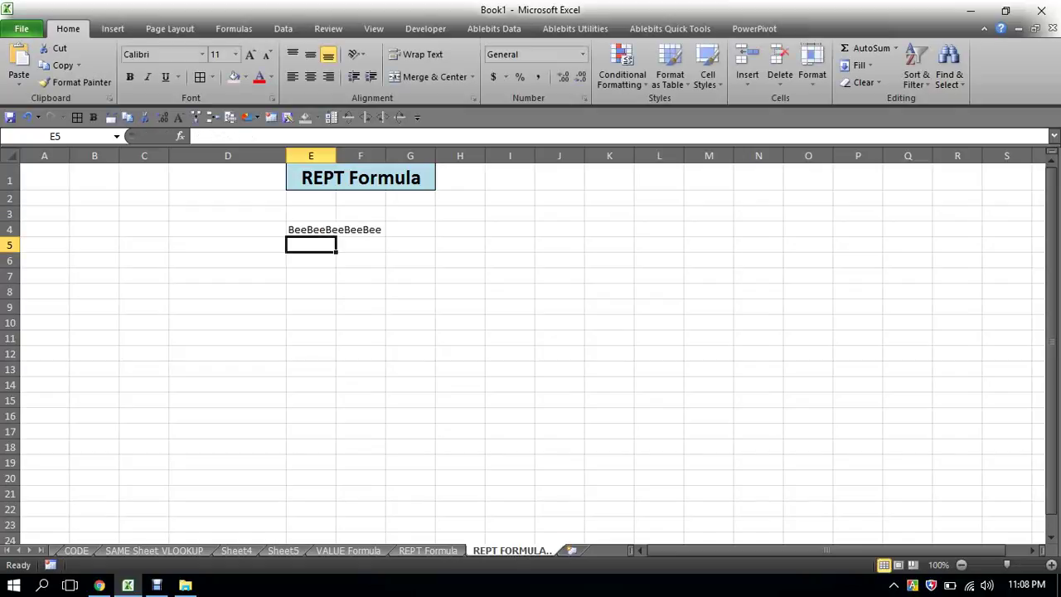
Add trailing spaces after "Bee" inside the quotes so the five Bees are spaced apart
click(310, 230)
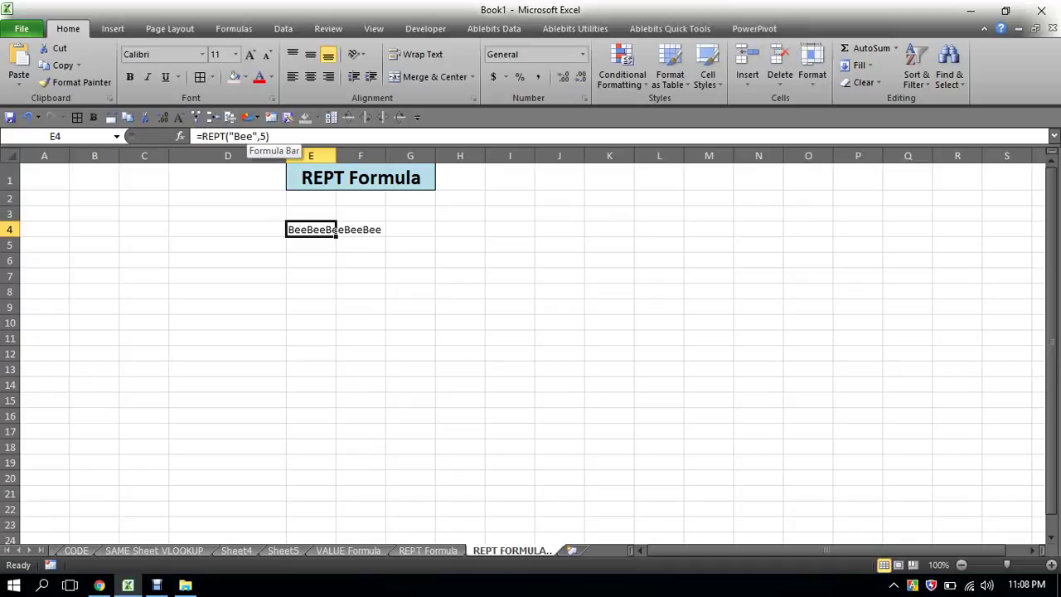
click(254, 136)
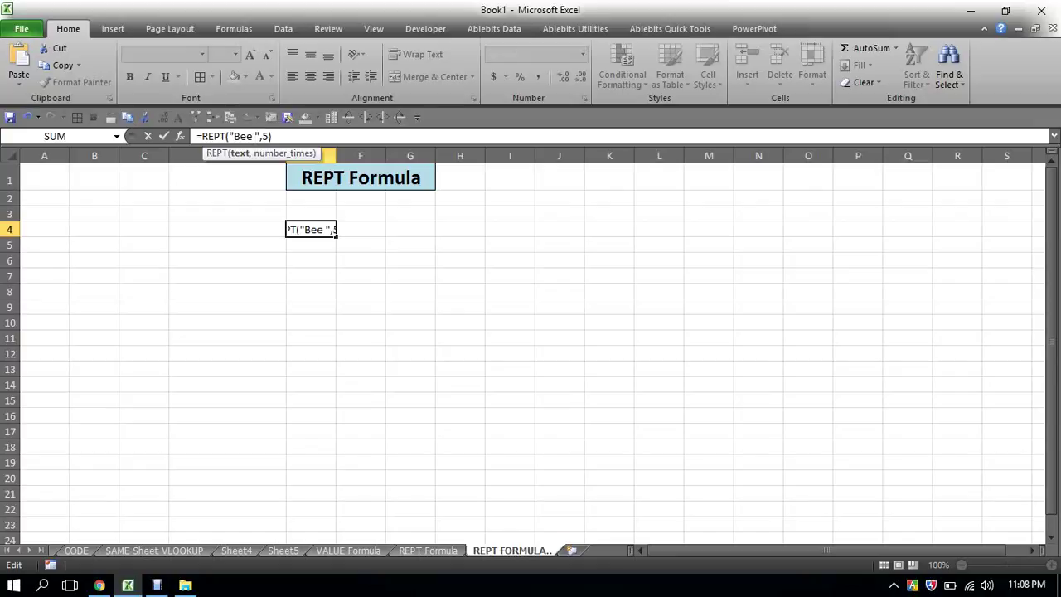
key(Return)
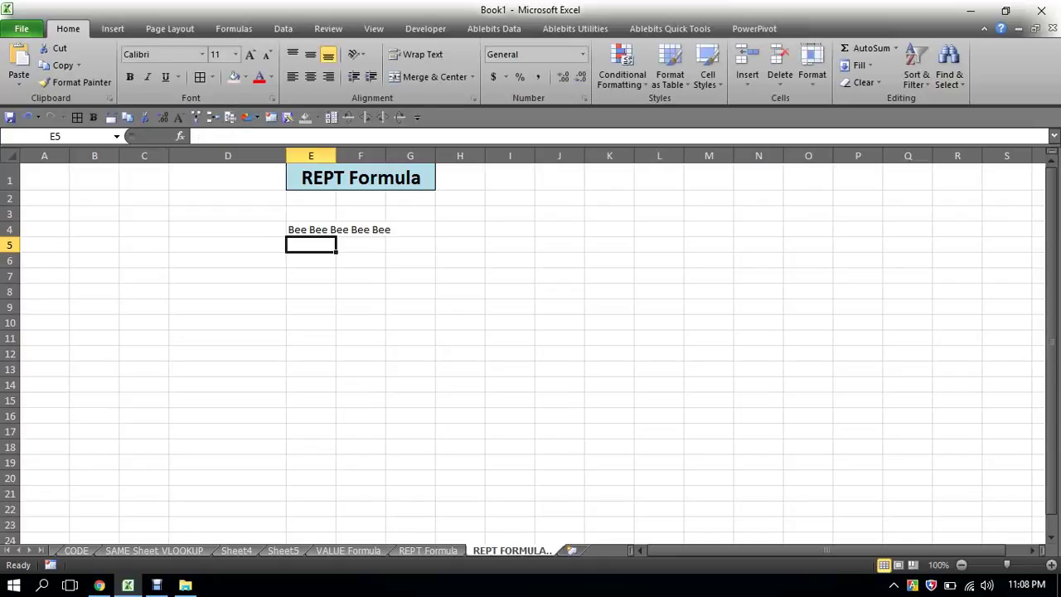
click(311, 230)
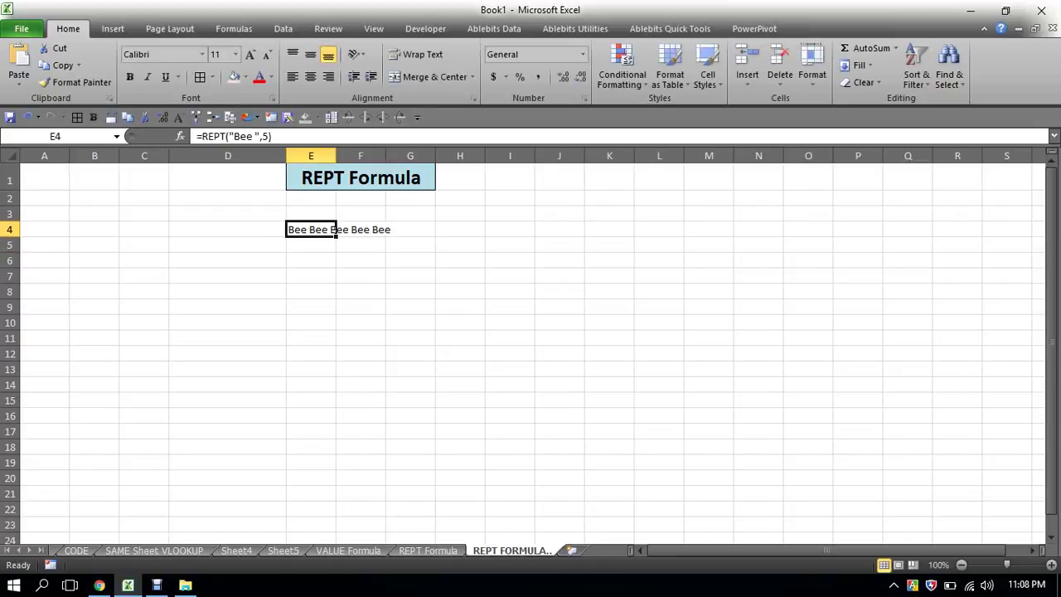
double_click(333, 230)
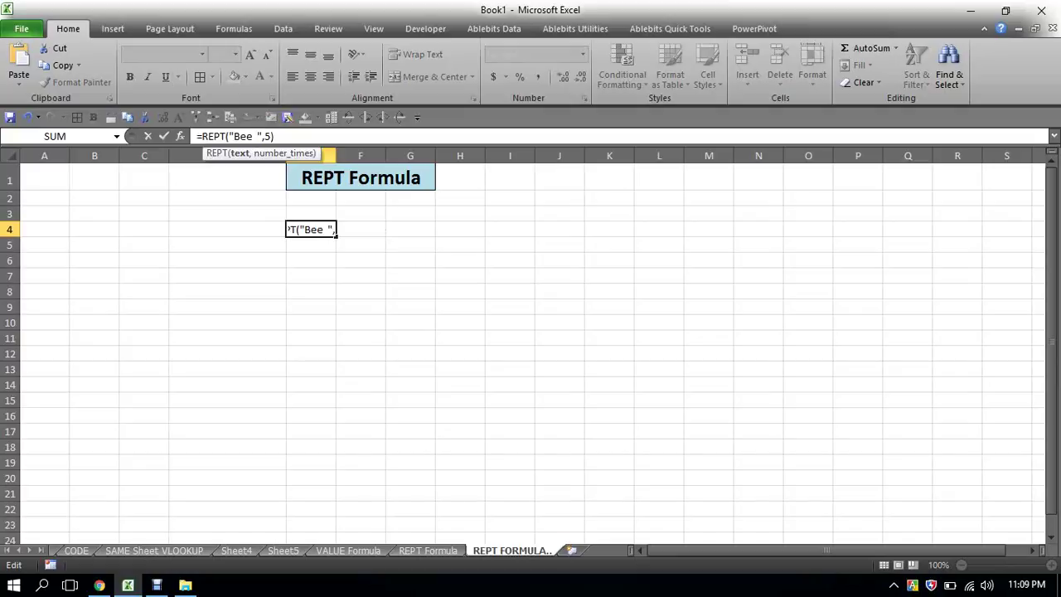
key(Return)
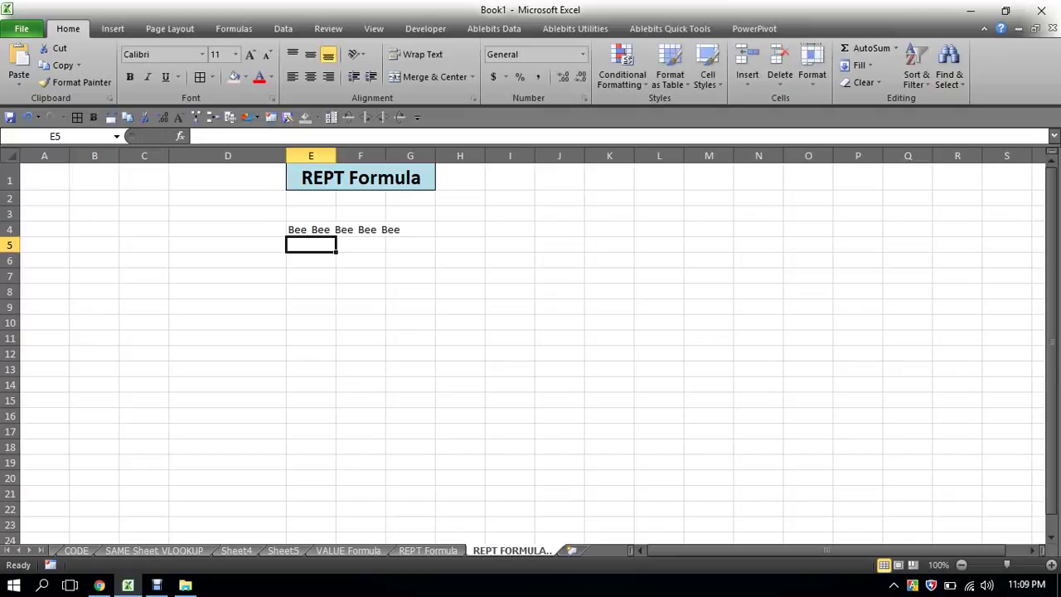
click(311, 230)
Change the REPT repeat count in E4 from 5 to 10
click(361, 244)
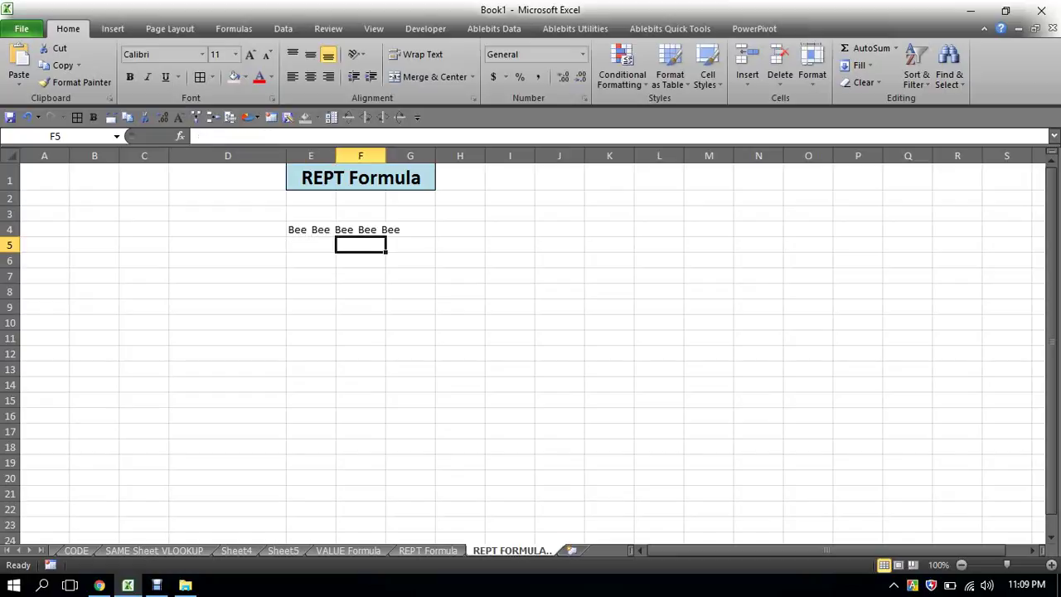
click(311, 229)
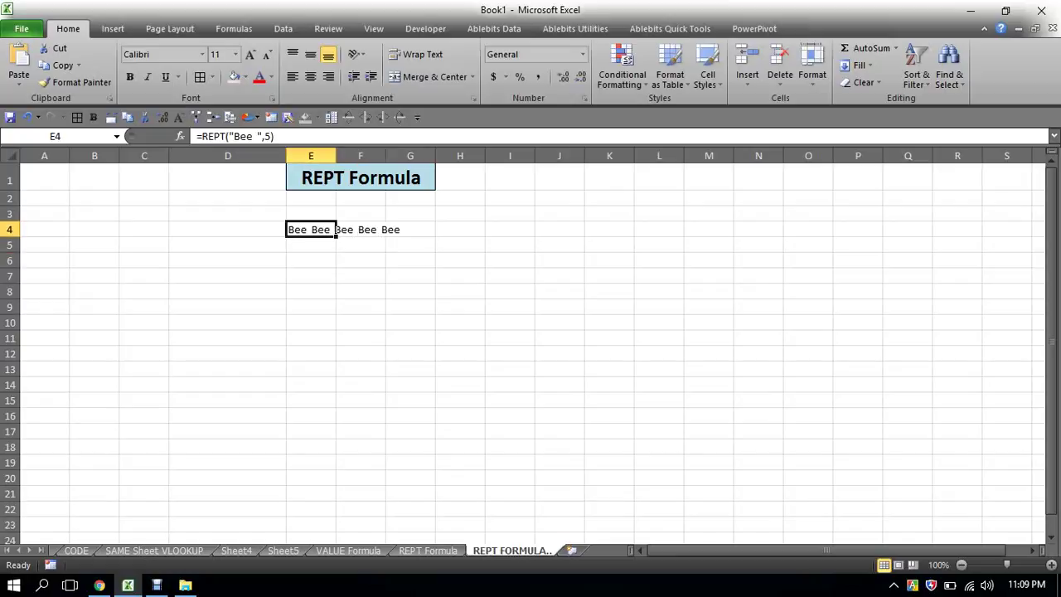
click(383, 230)
click(315, 229)
click(271, 136)
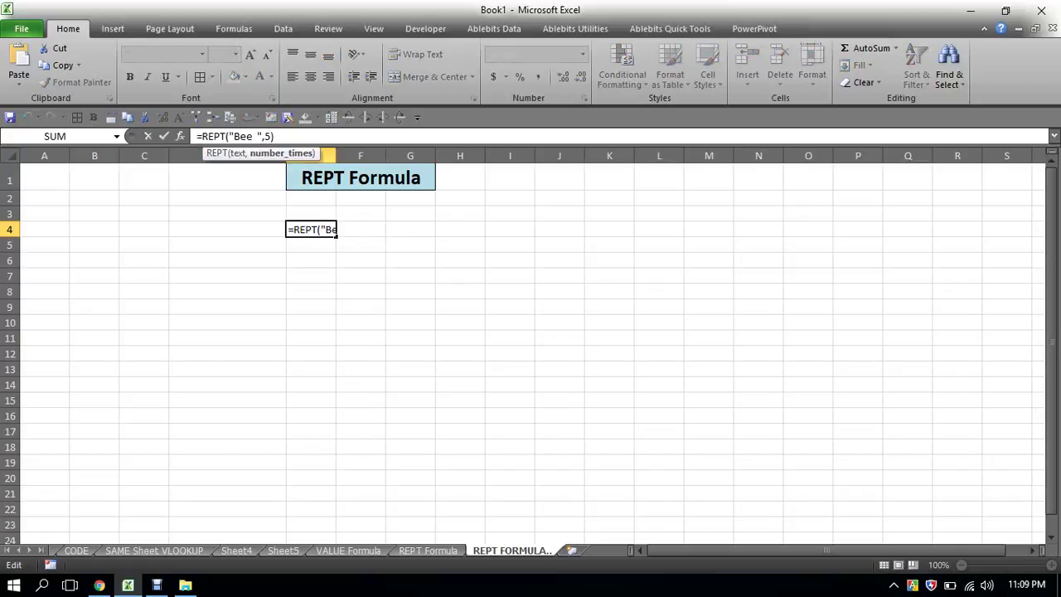
key(BackSpace)
text(10)
key(Return)
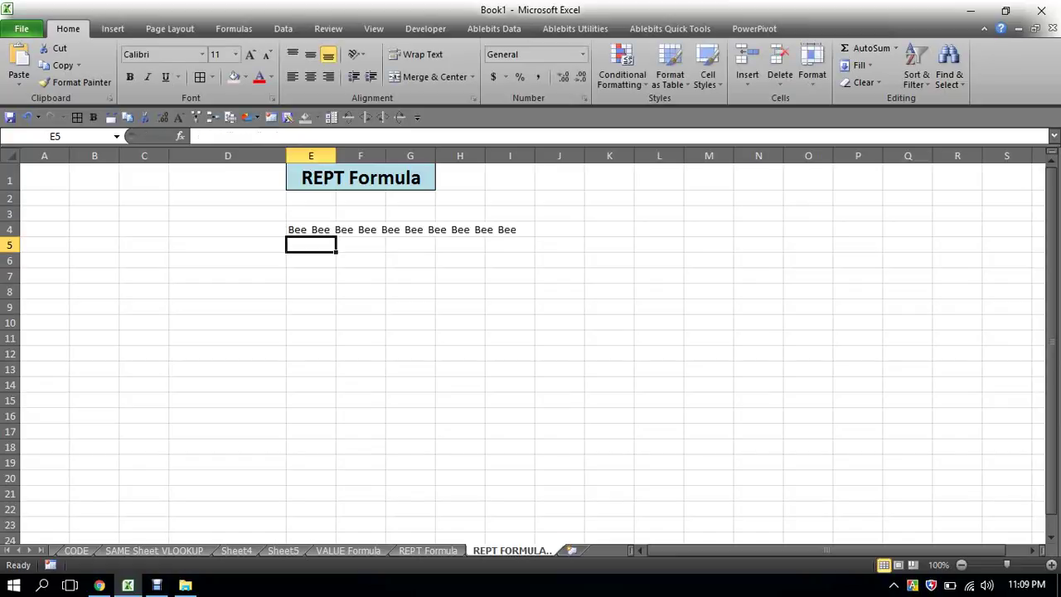
Raise E4's repeat count from 10 to 100
click(311, 230)
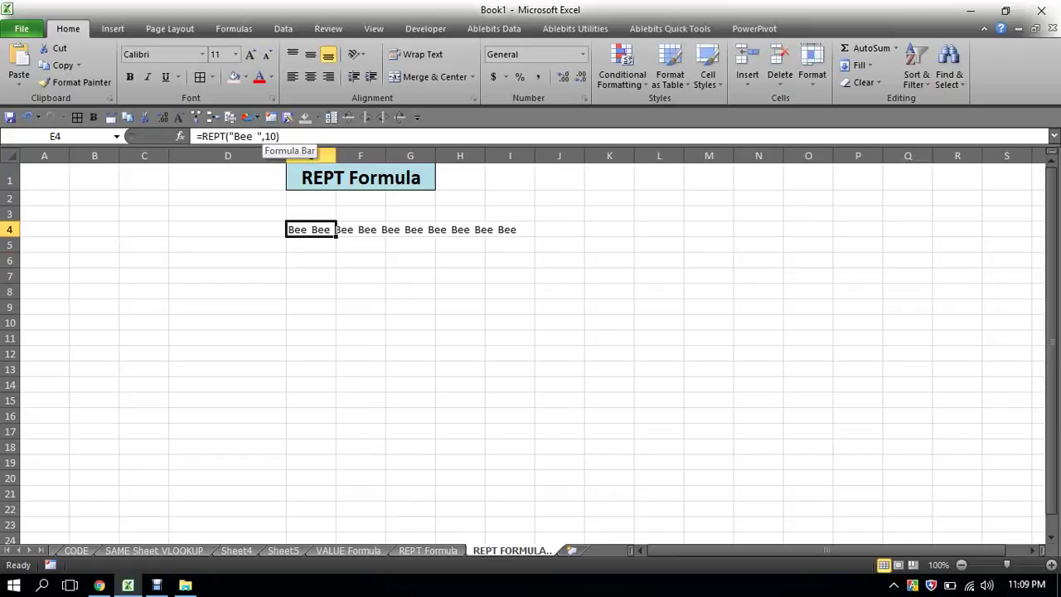
click(277, 136)
text(0)
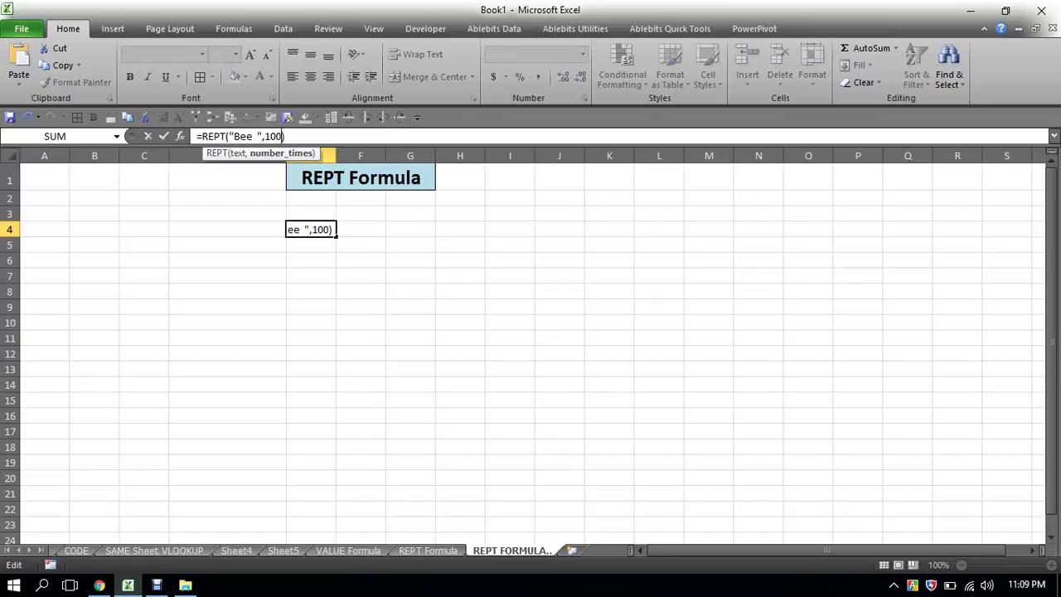
key(Return)
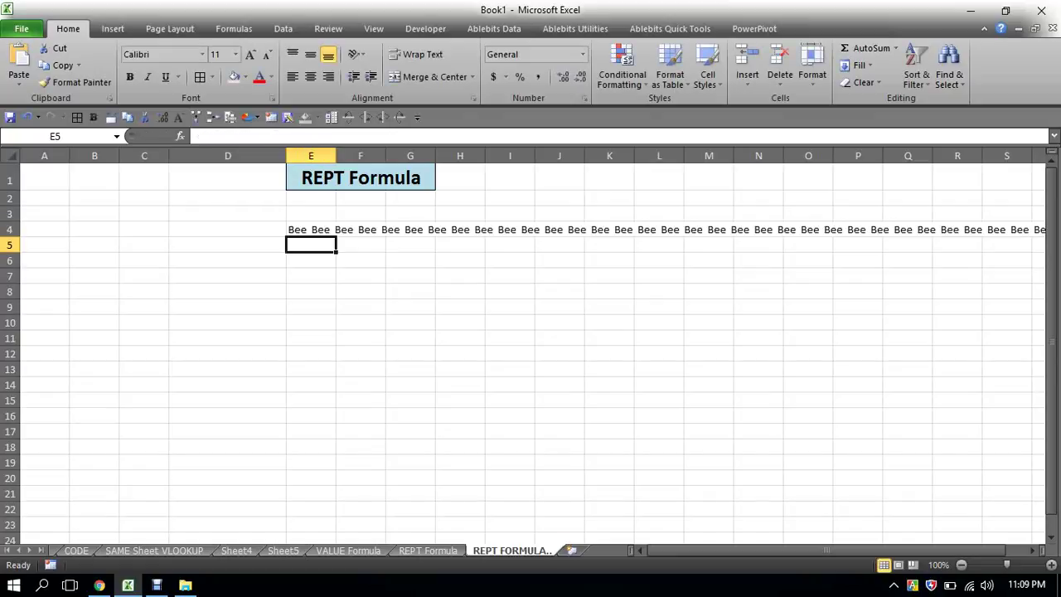
drag(826, 550, 847, 550)
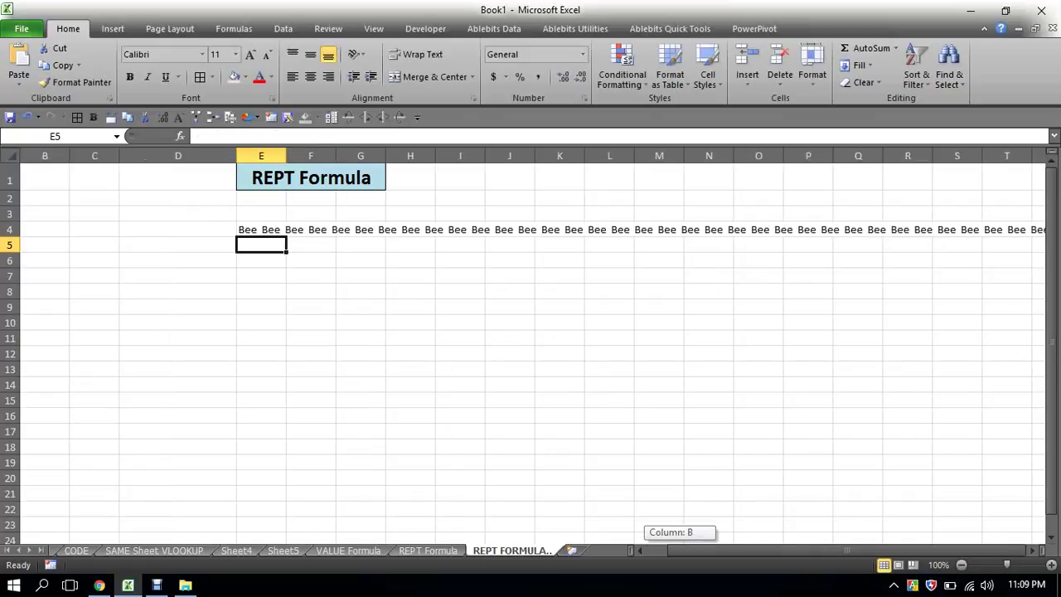
click(610, 432)
drag(261, 230, 779, 232)
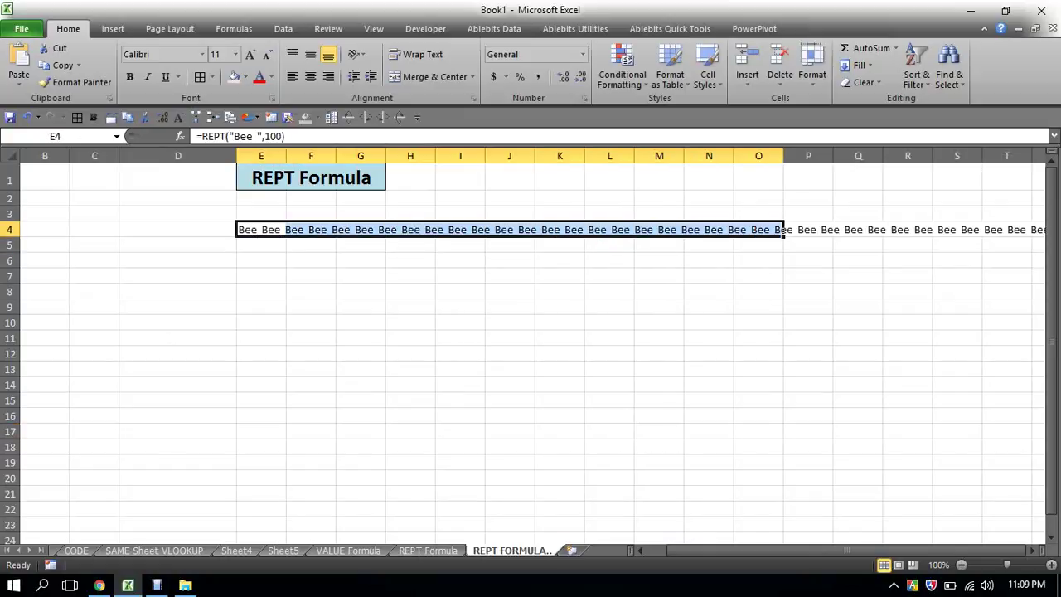
click(361, 291)
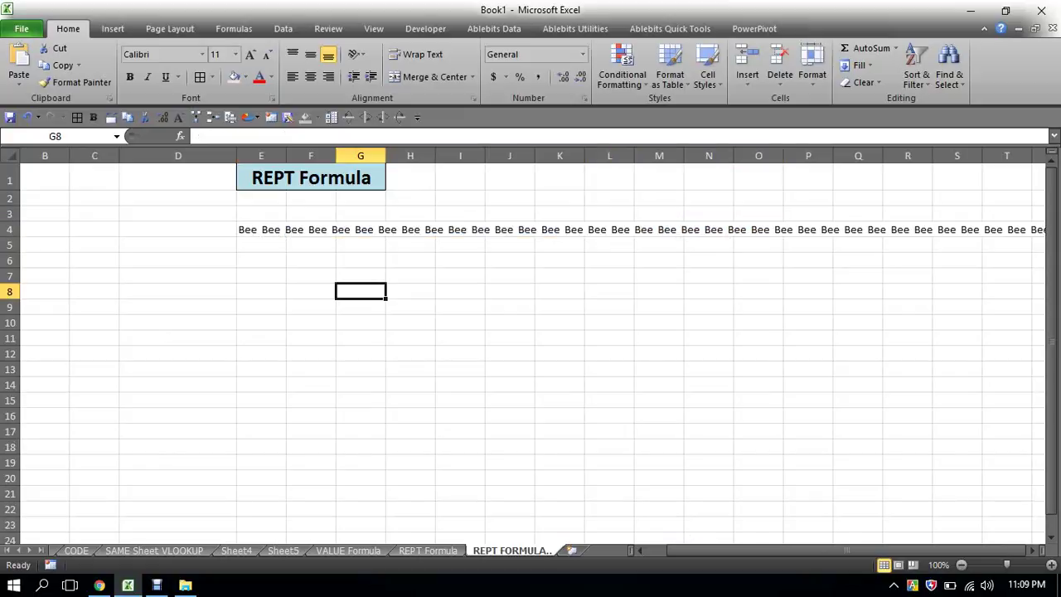
click(261, 230)
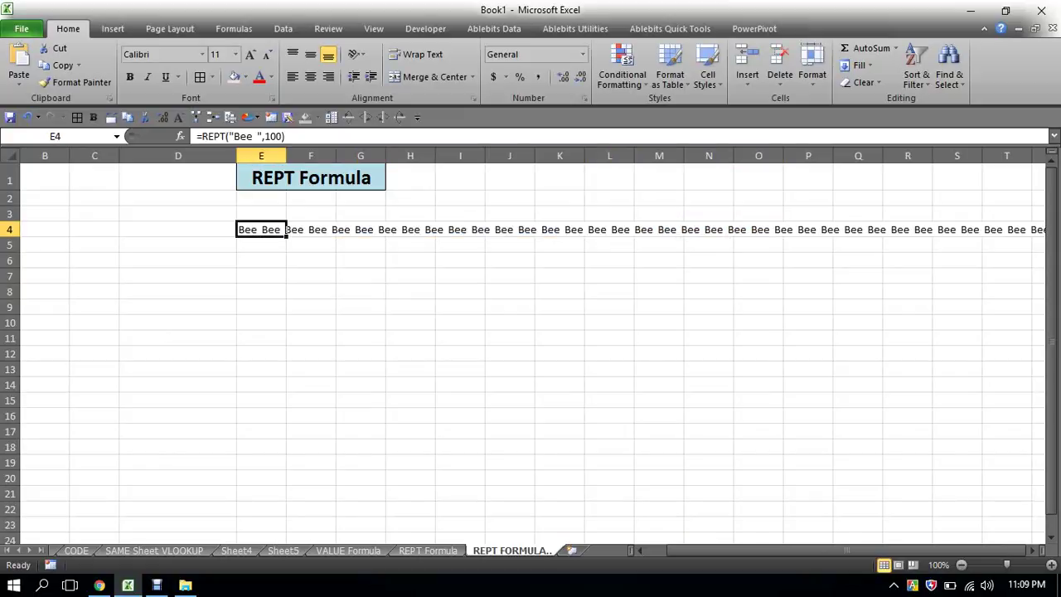
drag(311, 291, 311, 307)
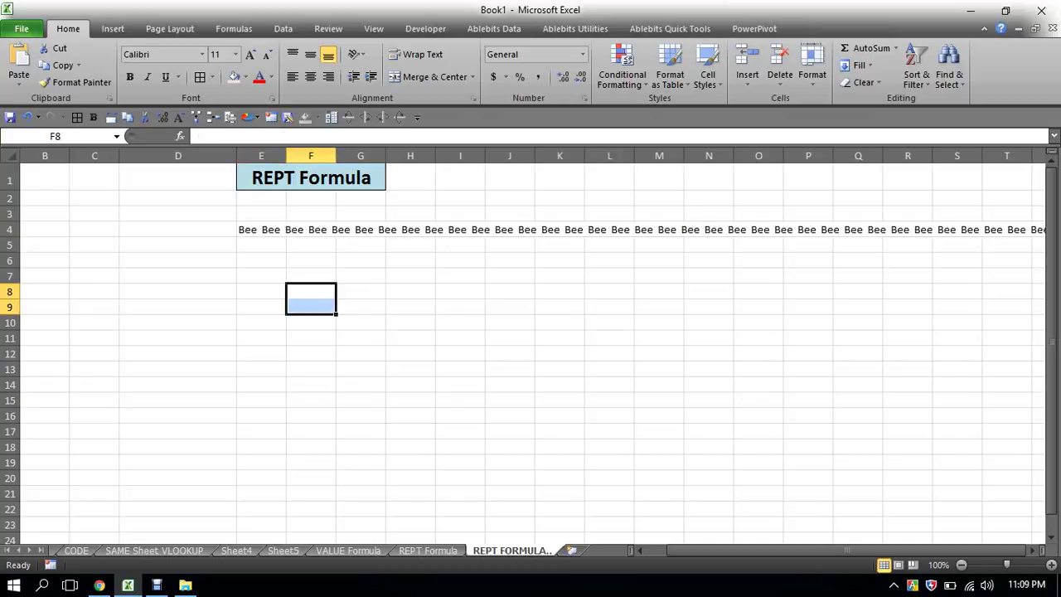
click(261, 230)
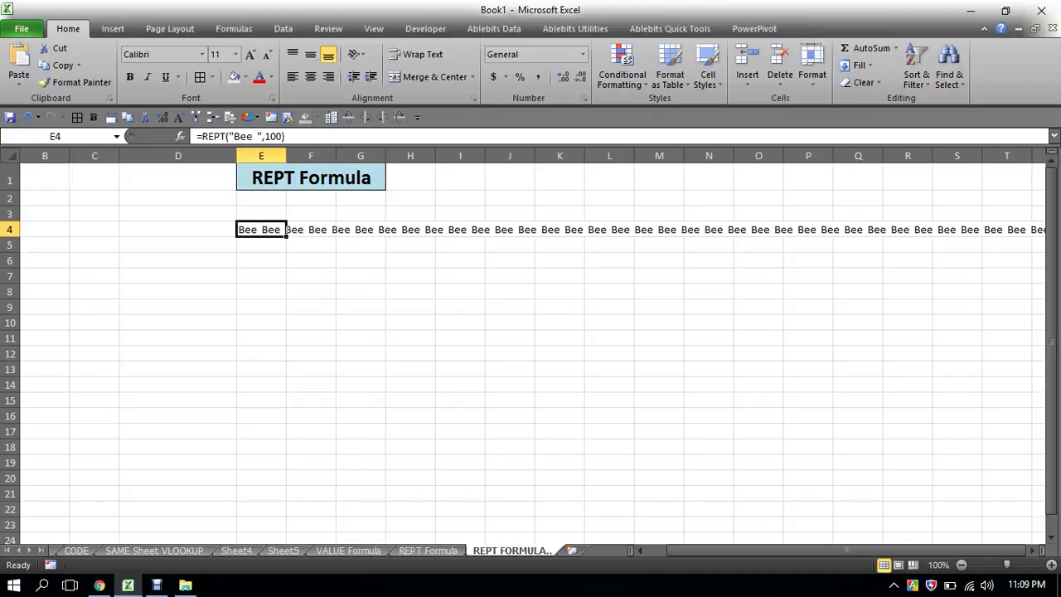